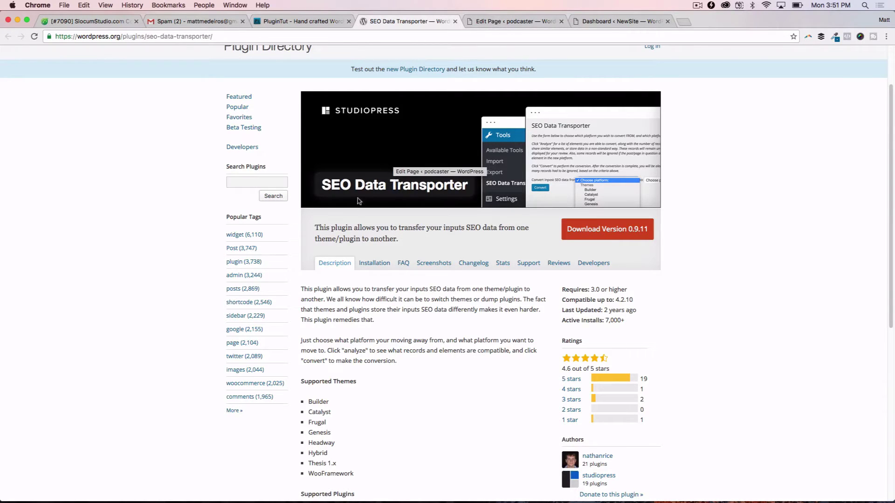
Switch to the Home page editor and close the Spam and SlocumStudio browser tabs.
{"action": "left_click", "coordinate": [510, 20]}
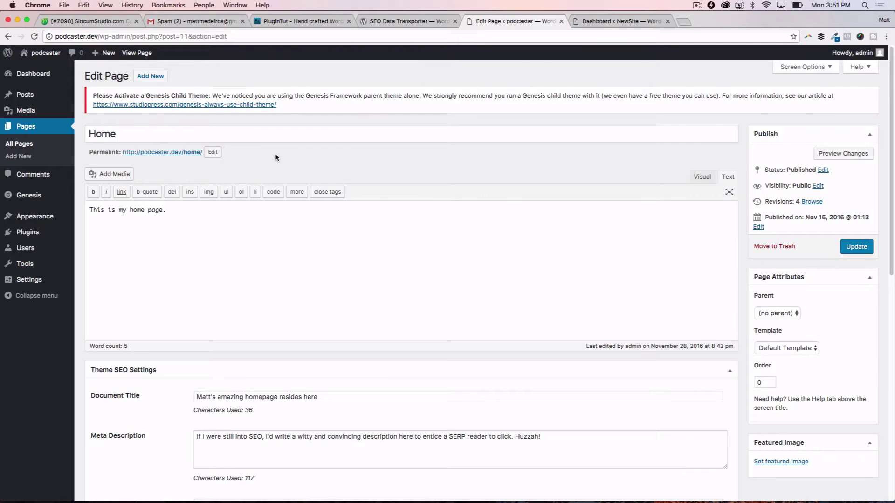
{"action": "scroll", "coordinate": [275, 158], "scroll_direction": "down", "scroll_amount": 5}
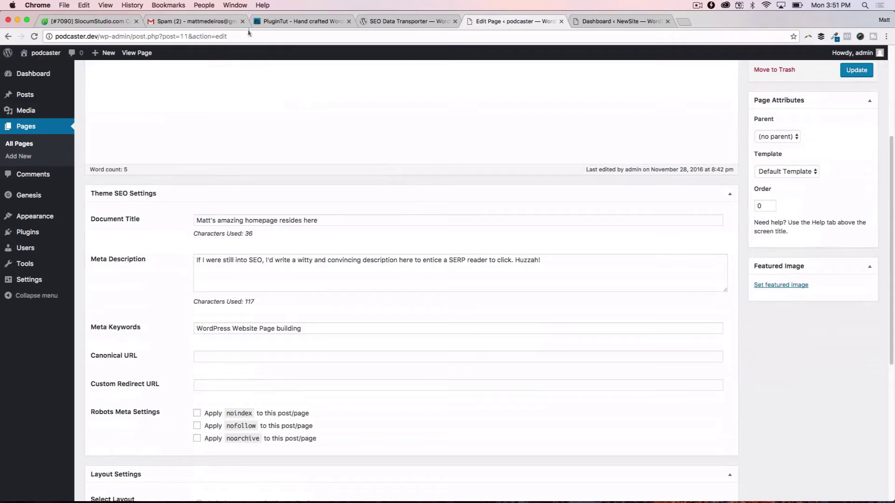
{"action": "left_click", "coordinate": [243, 21]}
{"action": "left_click", "coordinate": [136, 21]}
{"action": "scroll", "coordinate": [330, 251], "scroll_direction": "up", "scroll_amount": 5}
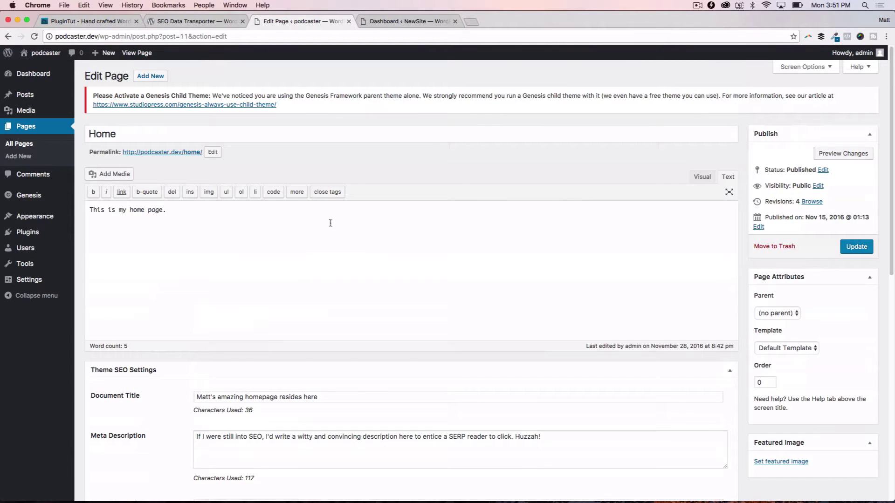
Review the Home page's Genesis Theme SEO title, meta description and keywords.
{"action": "scroll", "coordinate": [329, 223], "scroll_direction": "down", "scroll_amount": 3}
{"action": "scroll", "coordinate": [299, 286], "scroll_direction": "up", "scroll_amount": 3}
{"action": "scroll", "coordinate": [299, 391], "scroll_direction": "down", "scroll_amount": 1}
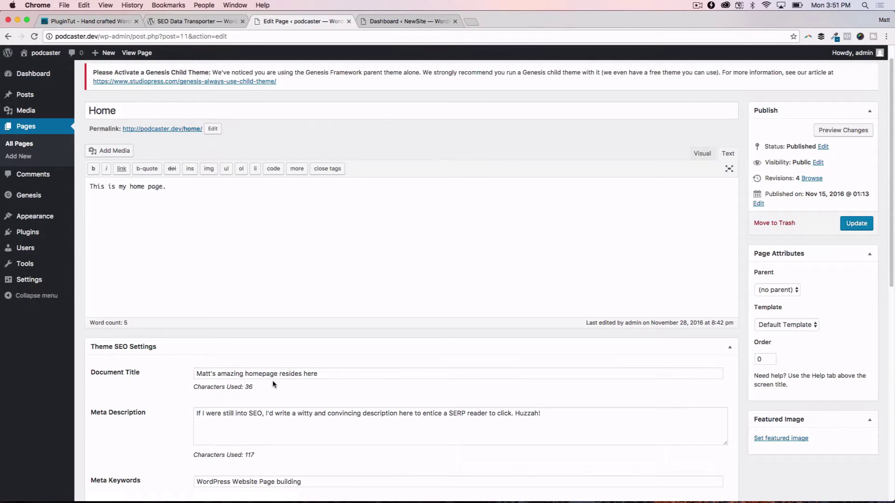
{"action": "scroll", "coordinate": [272, 377], "scroll_direction": "down", "scroll_amount": 1}
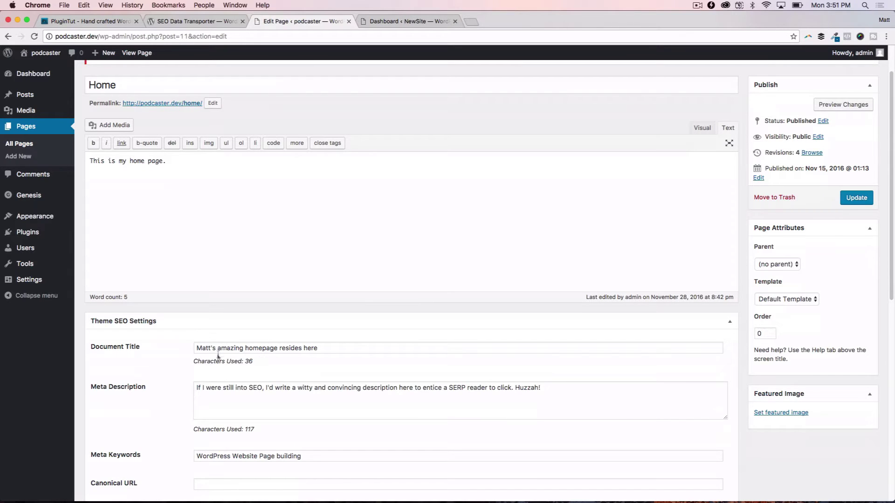
{"action": "scroll", "coordinate": [263, 375], "scroll_direction": "down", "scroll_amount": 3}
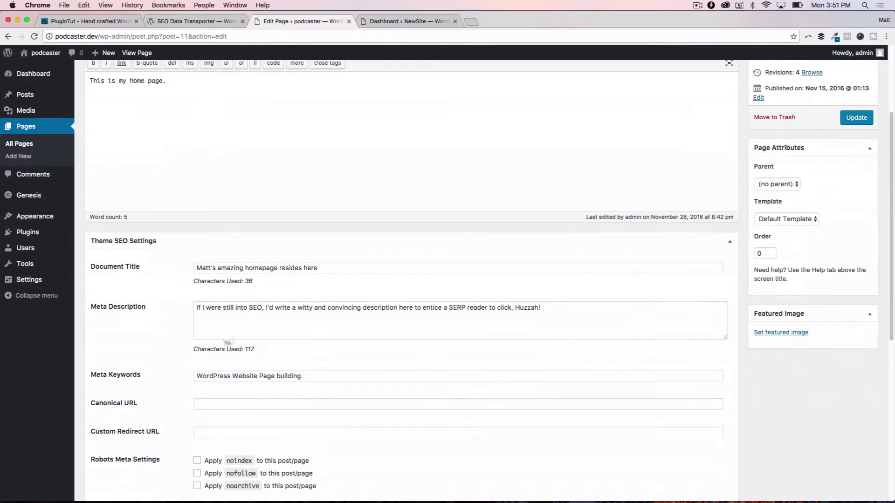
{"action": "left_click", "coordinate": [228, 317]}
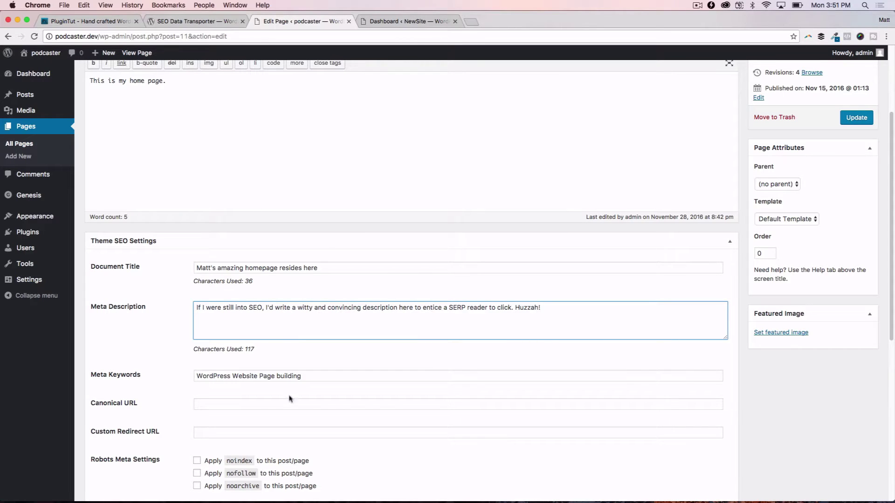
{"action": "left_click", "coordinate": [279, 376]}
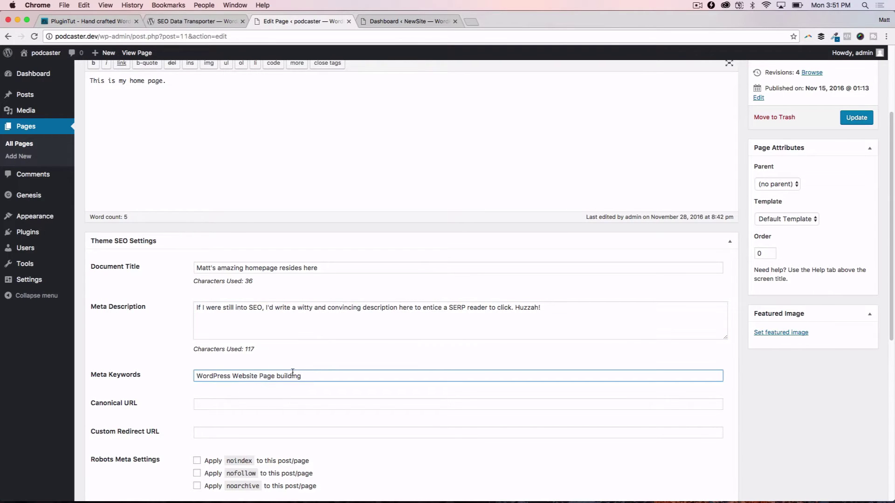
{"action": "scroll", "coordinate": [301, 340], "scroll_direction": "up", "scroll_amount": 3}
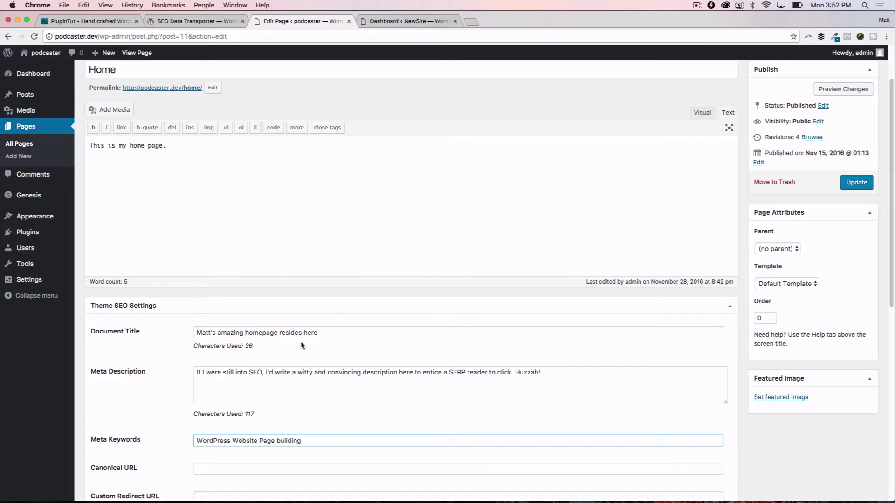
Open the SEO Data Transporter tool, then go back to its WordPress.org directory page.
{"action": "mouse_move", "coordinate": [38, 272]}
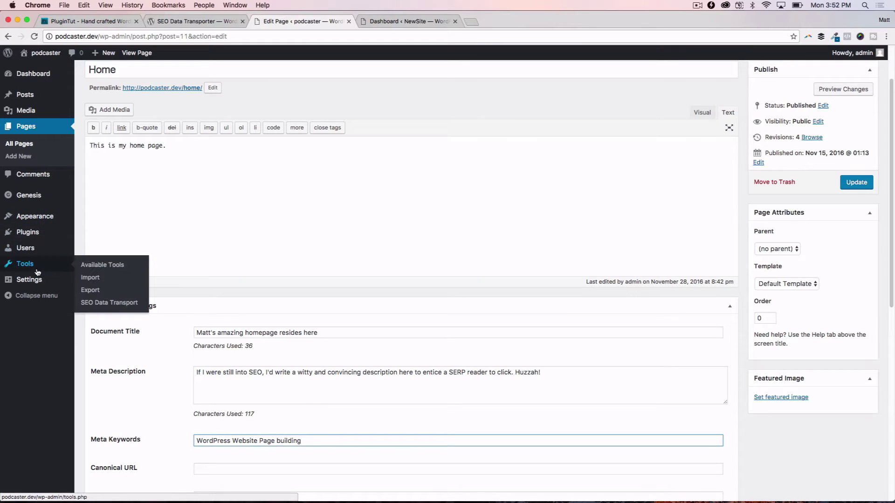
{"action": "left_click", "coordinate": [117, 304]}
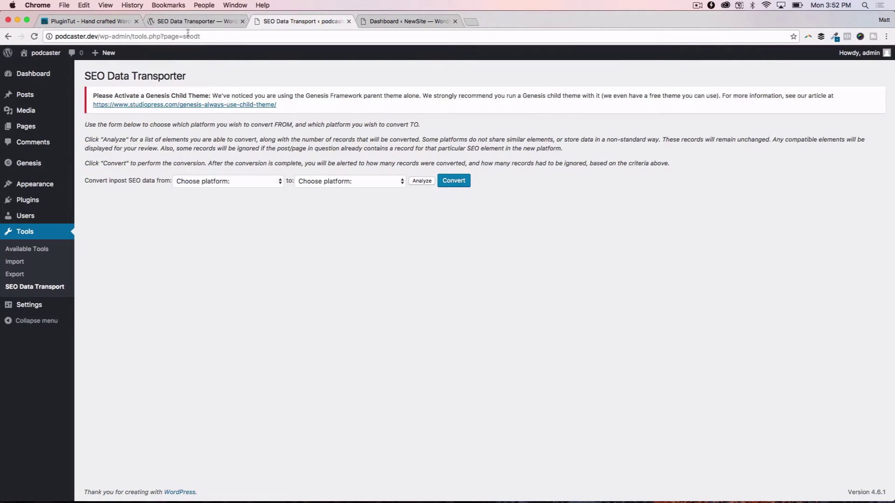
{"action": "left_click", "coordinate": [200, 22]}
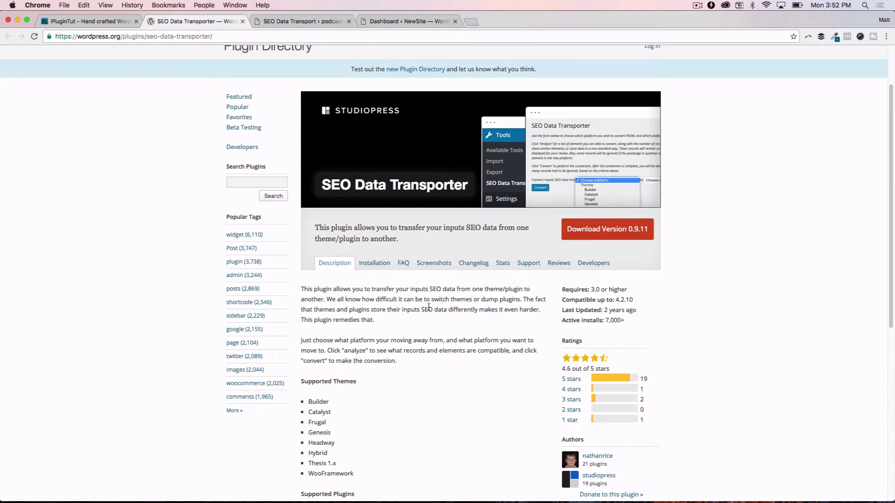
Return to the SEO Data Transporter tool in the site's admin.
{"action": "left_click", "coordinate": [296, 22]}
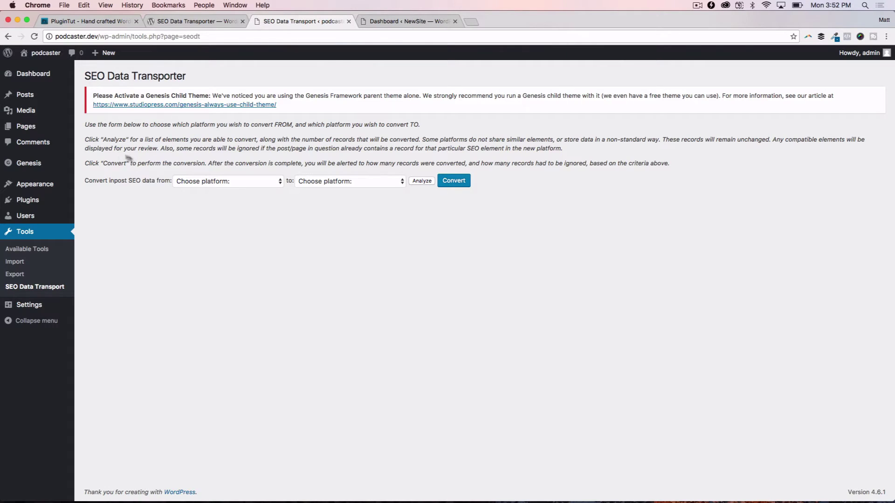
Analyze a Genesis to WordPress SEO transfer, finding 3 compatible records and 7 elements.
{"action": "left_click", "coordinate": [201, 182]}
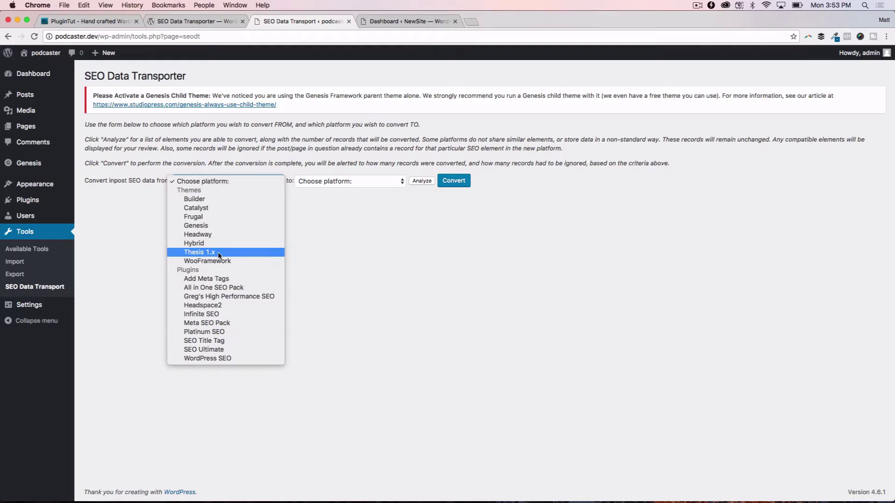
{"action": "left_click", "coordinate": [223, 227]}
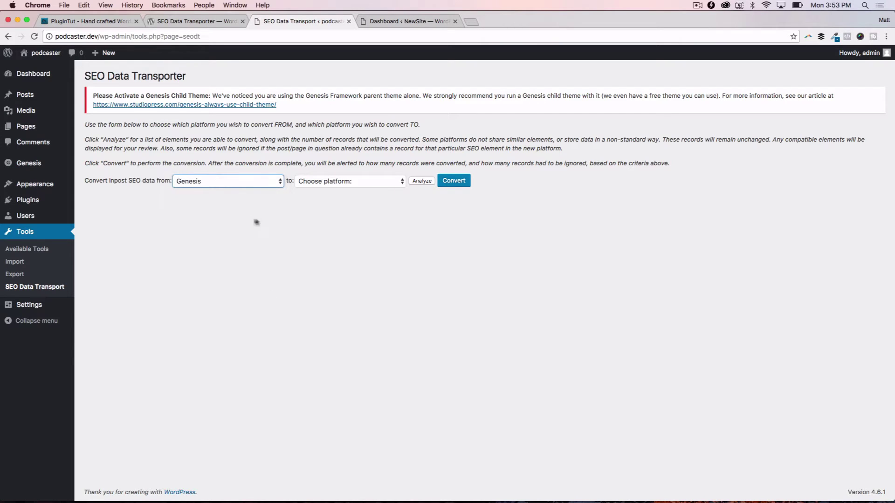
{"action": "left_click", "coordinate": [336, 183]}
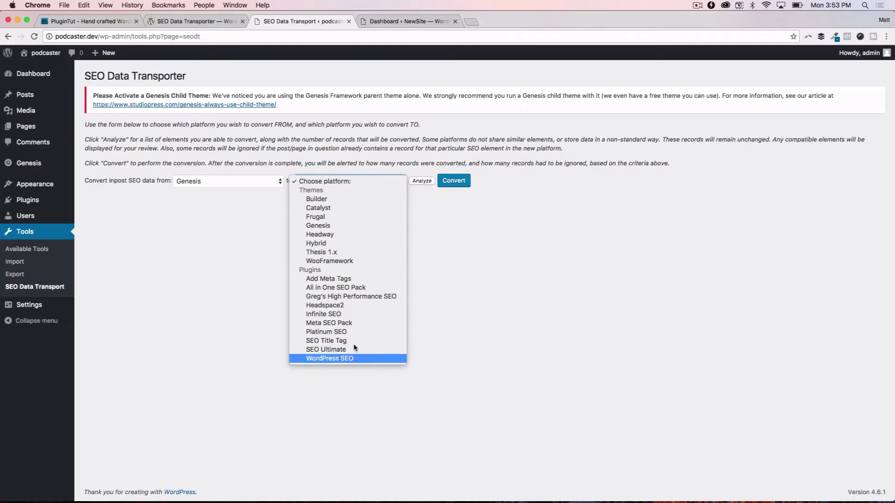
{"action": "left_click", "coordinate": [353, 358]}
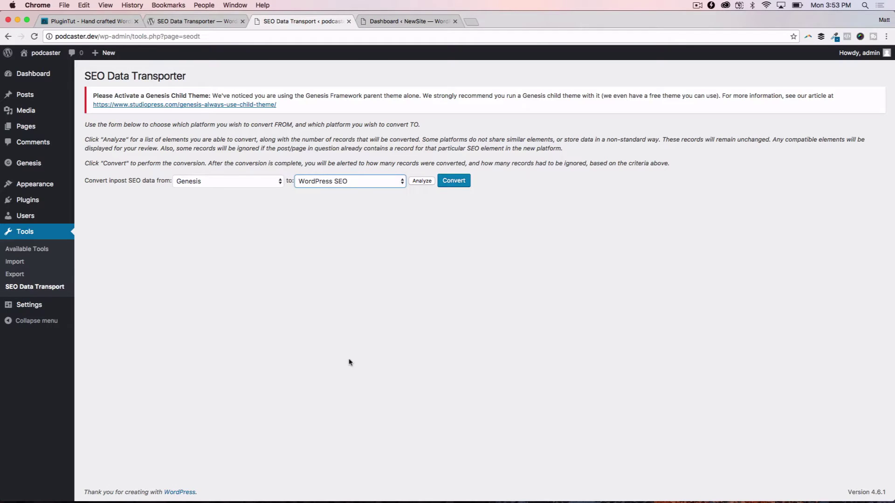
{"action": "left_click", "coordinate": [417, 183]}
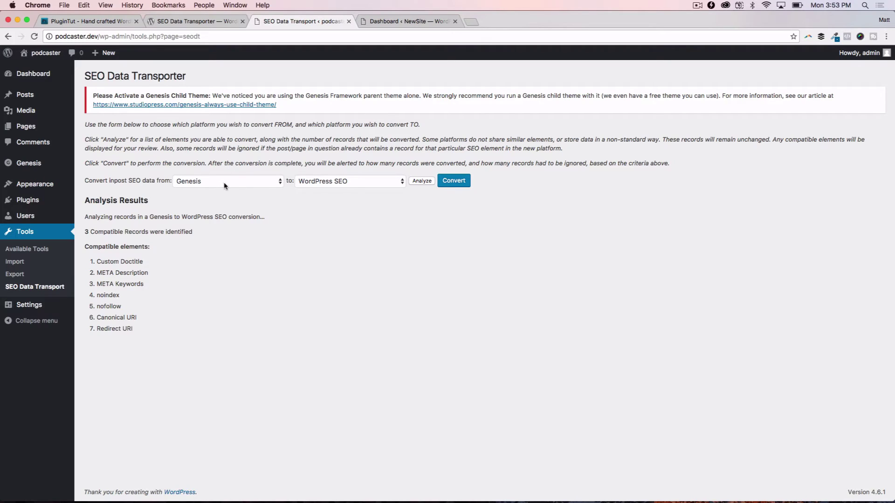
Convert the Genesis data to WordPress SEO: 3 records updated, 0 ignored.
{"action": "left_click", "coordinate": [448, 182]}
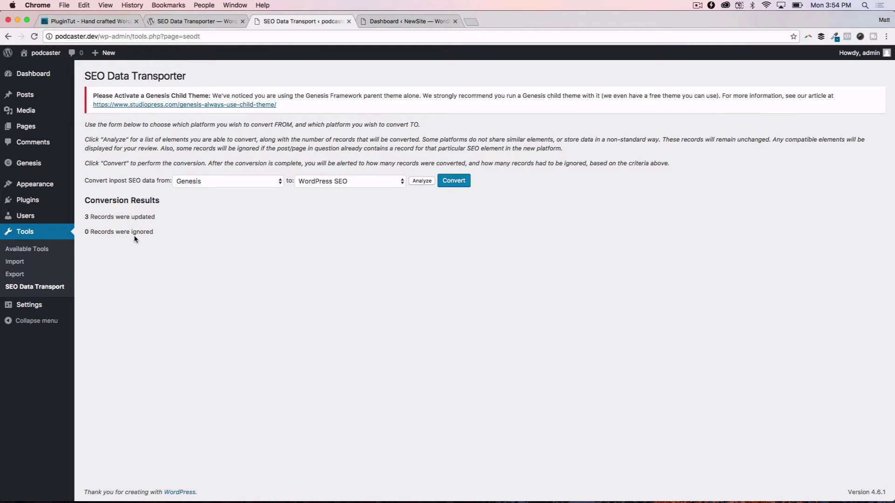
Activate the Yoast SEO plugin and open the Home page for editing.
{"action": "left_click", "coordinate": [103, 201]}
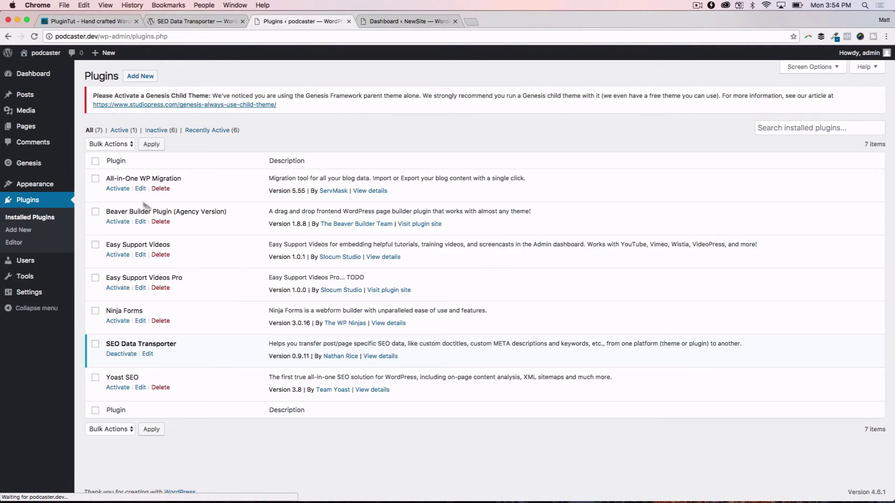
{"action": "left_click", "coordinate": [118, 388]}
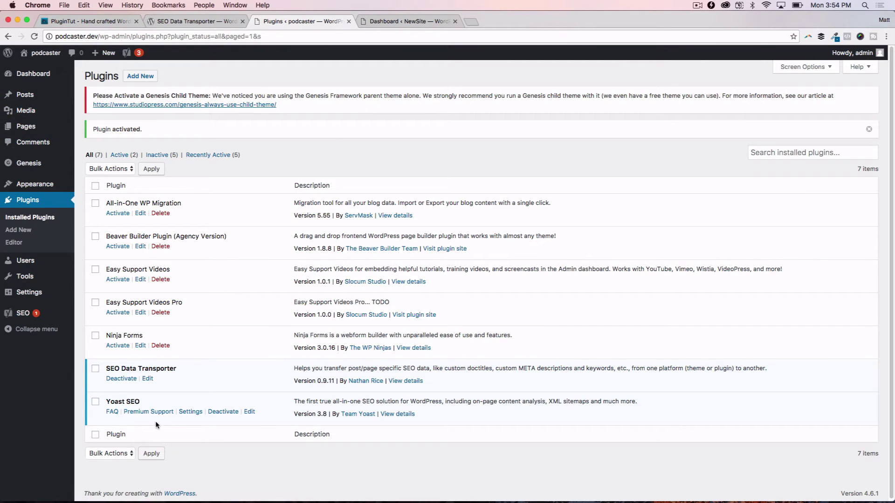
{"action": "mouse_move", "coordinate": [28, 126]}
{"action": "left_click", "coordinate": [88, 129]}
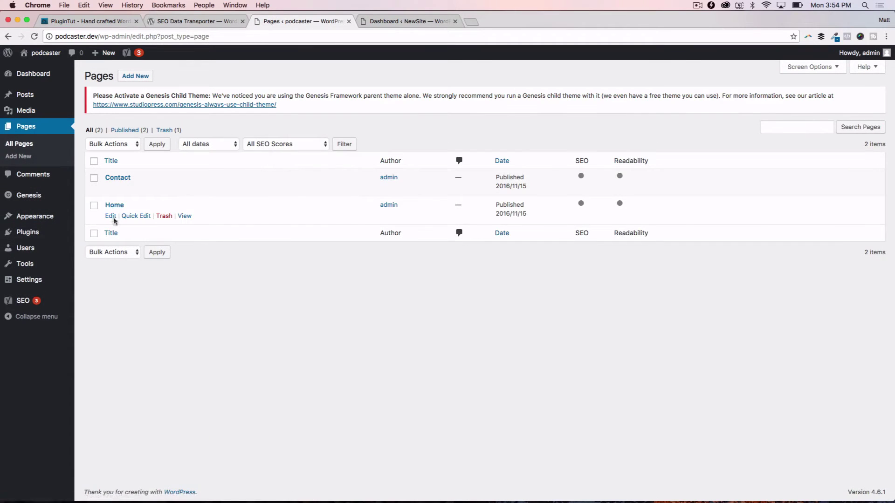
{"action": "left_click", "coordinate": [110, 216]}
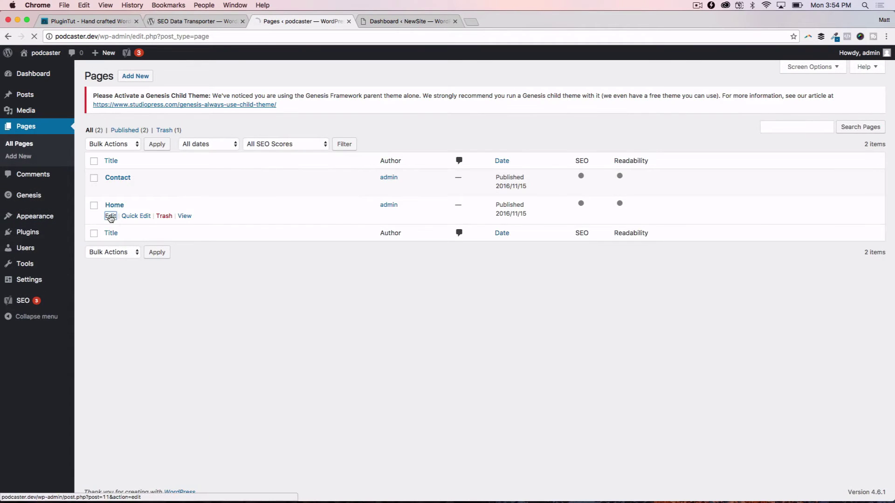
Show the Yoast snippet with the migrated SEO title, slug 'home' and meta description.
{"action": "scroll", "coordinate": [182, 327], "scroll_direction": "down", "scroll_amount": 5}
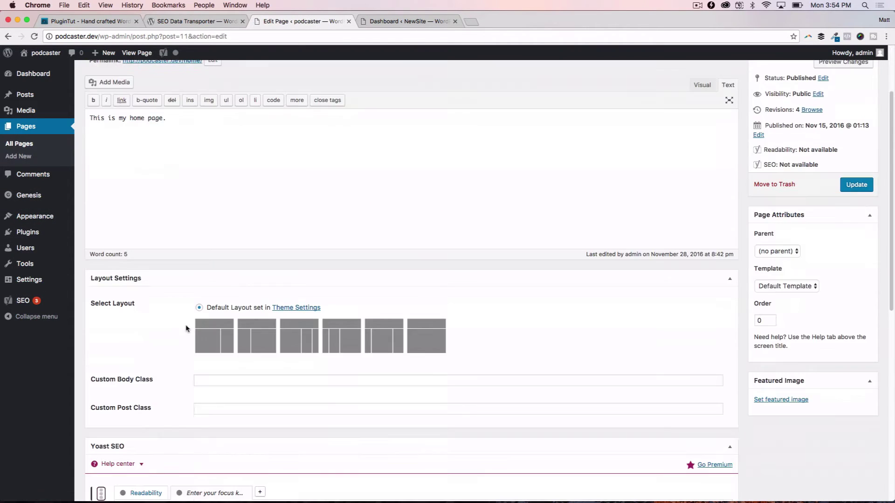
{"action": "scroll", "coordinate": [171, 326], "scroll_direction": "down", "scroll_amount": 4}
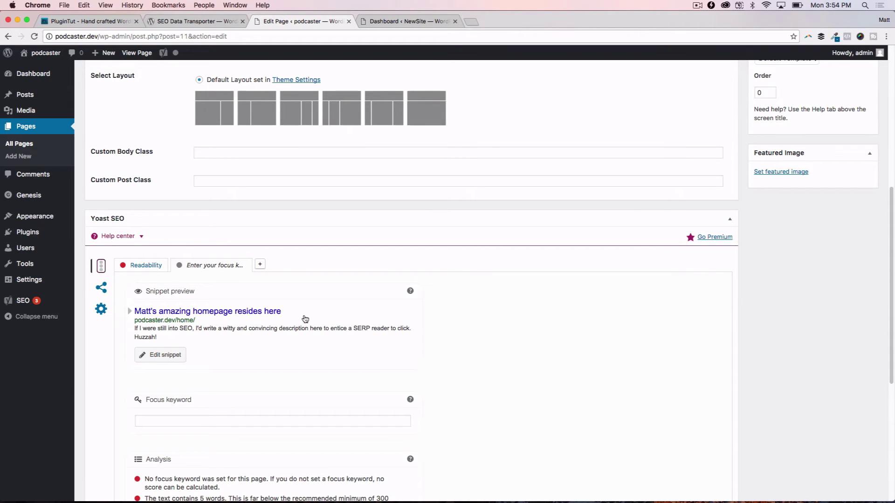
{"action": "left_click", "coordinate": [173, 339]}
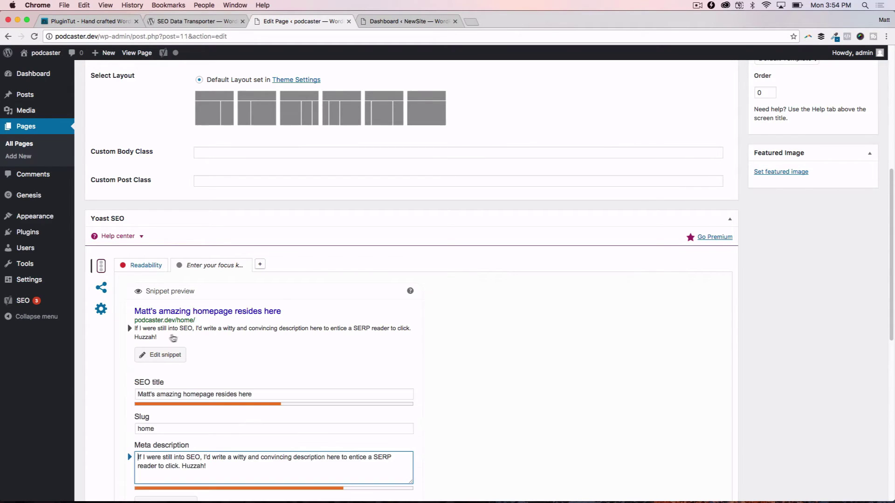
{"action": "scroll", "coordinate": [252, 371], "scroll_direction": "down", "scroll_amount": 1}
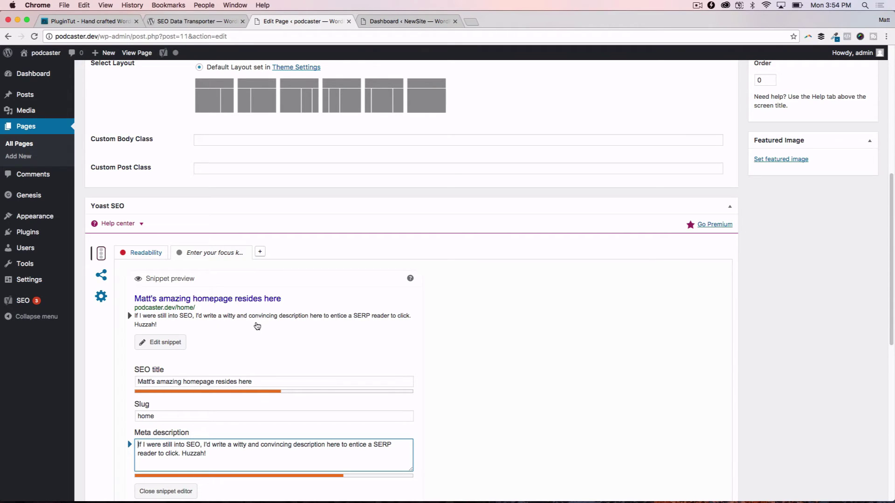
{"action": "scroll", "coordinate": [256, 329], "scroll_direction": "down", "scroll_amount": 1}
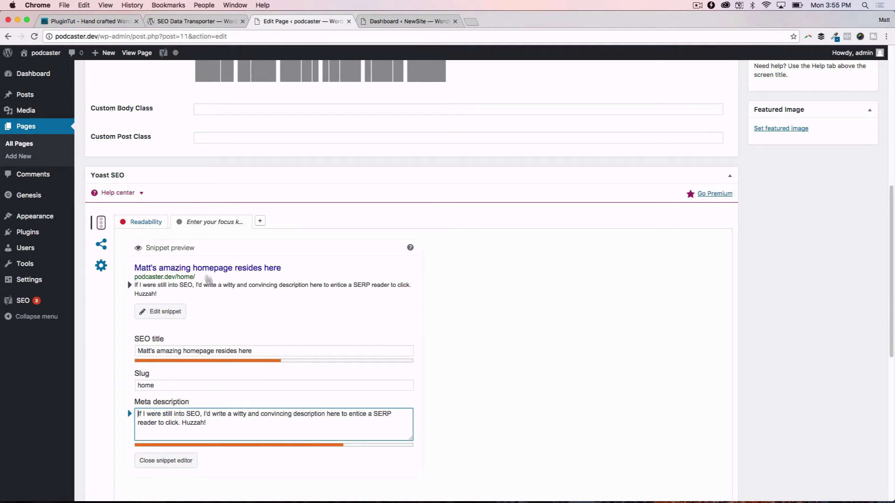
Deactivate the Yoast SEO plugin.
{"action": "mouse_move", "coordinate": [66, 233]}
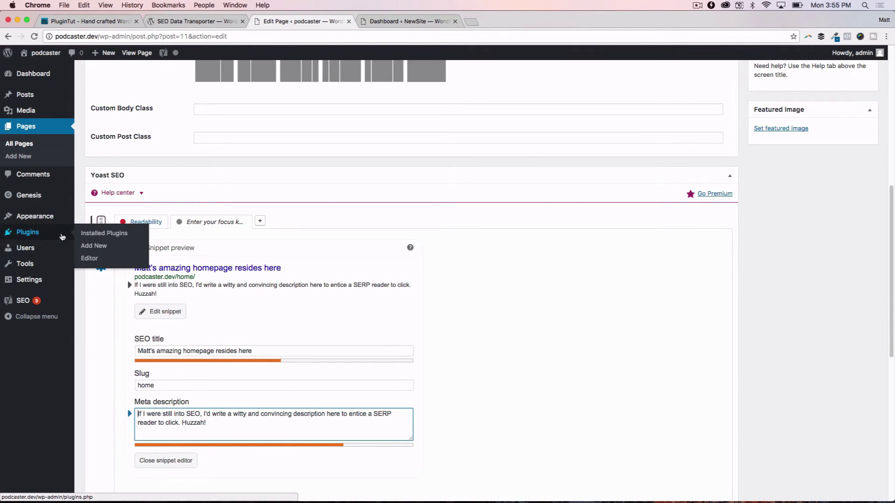
{"action": "left_click", "coordinate": [120, 238]}
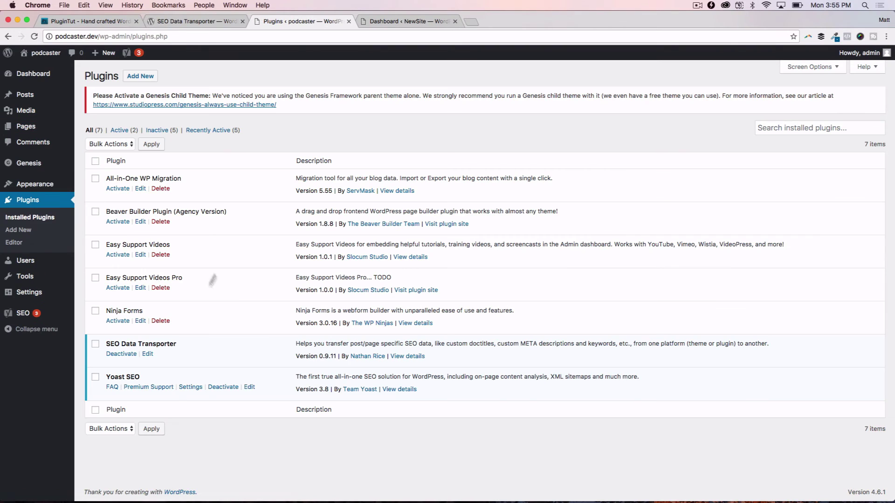
{"action": "left_click", "coordinate": [214, 388]}
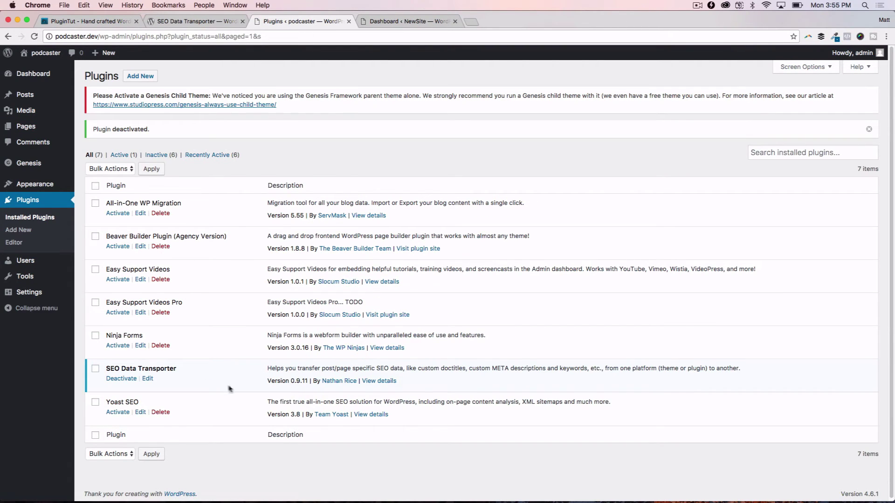
Confirm the Home page's Theme SEO fields are empty, then reactivate Yoast SEO.
{"action": "mouse_move", "coordinate": [65, 126]}
{"action": "left_click", "coordinate": [120, 129]}
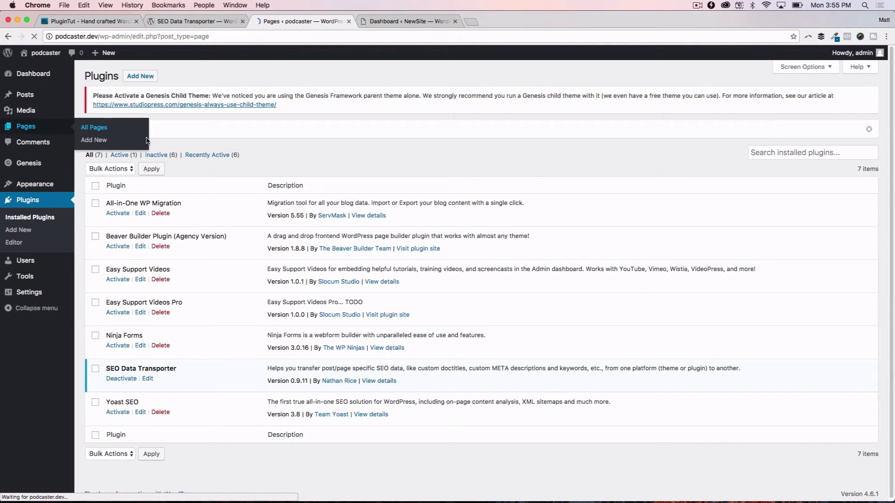
{"action": "left_click", "coordinate": [110, 216]}
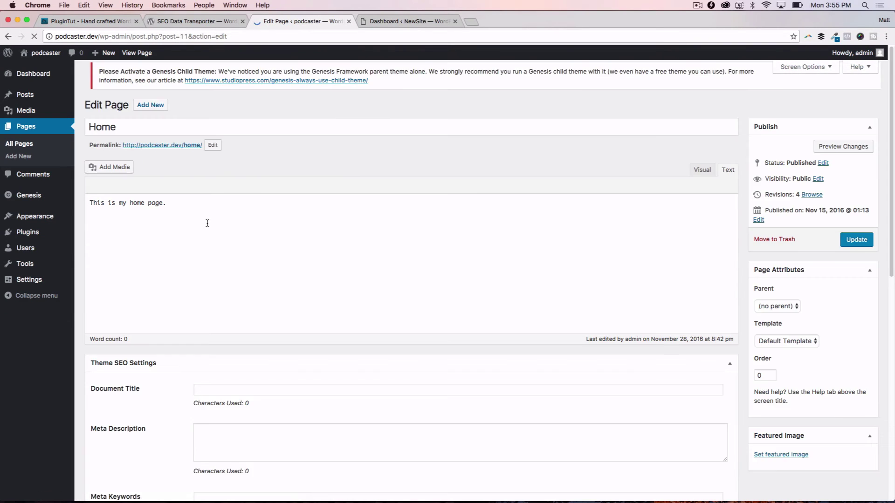
{"action": "scroll", "coordinate": [176, 294], "scroll_direction": "down", "scroll_amount": 5}
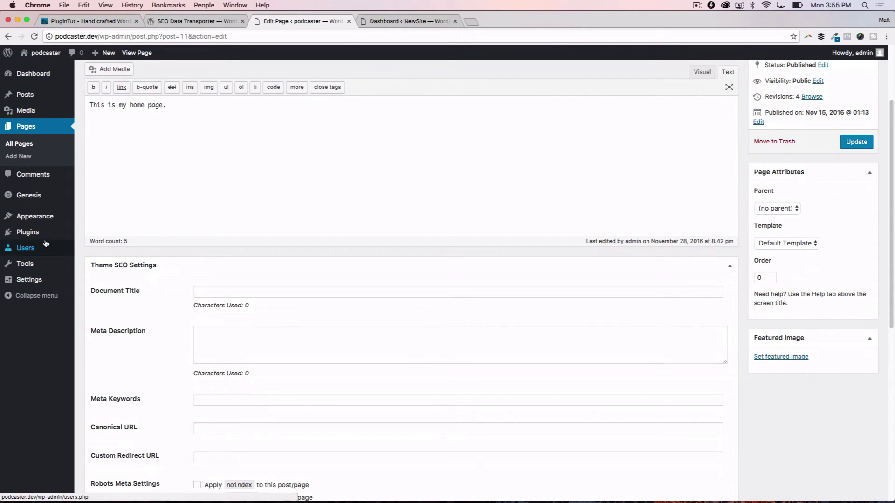
{"action": "left_click", "coordinate": [95, 231]}
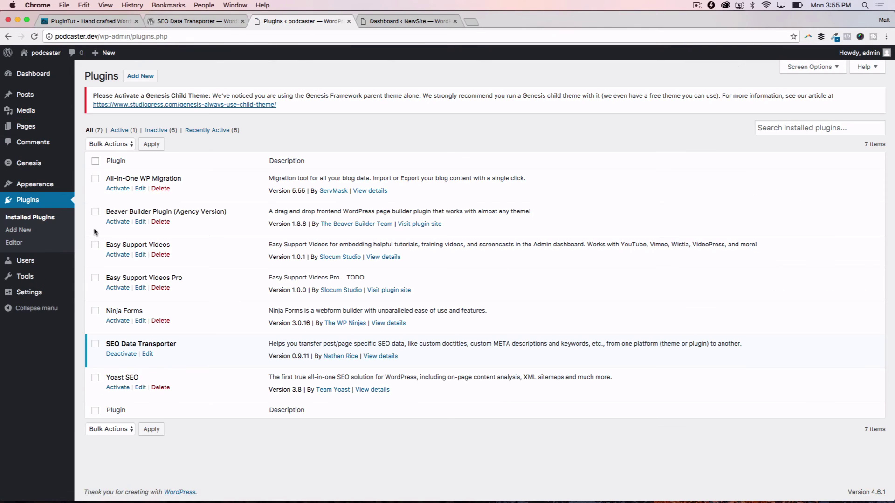
{"action": "left_click", "coordinate": [117, 388]}
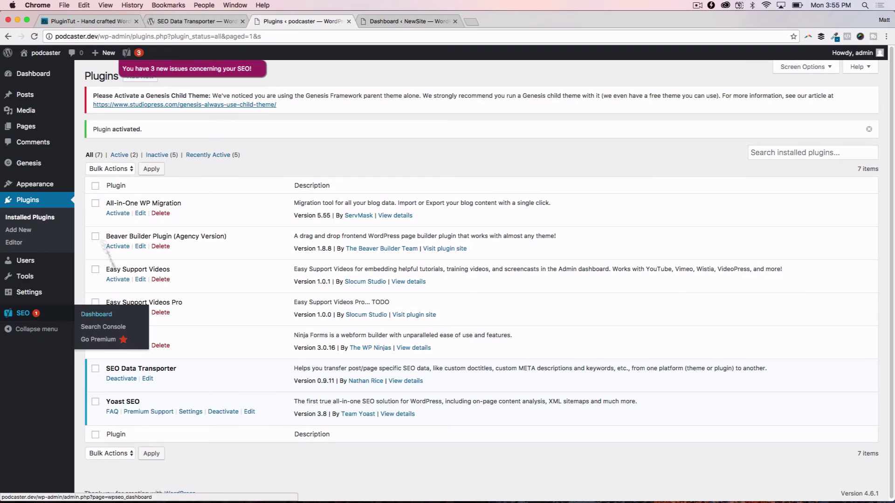
Convert WordPress SEO data back to Genesis, updating 3 records, then return to Plugins.
{"action": "mouse_move", "coordinate": [94, 287]}
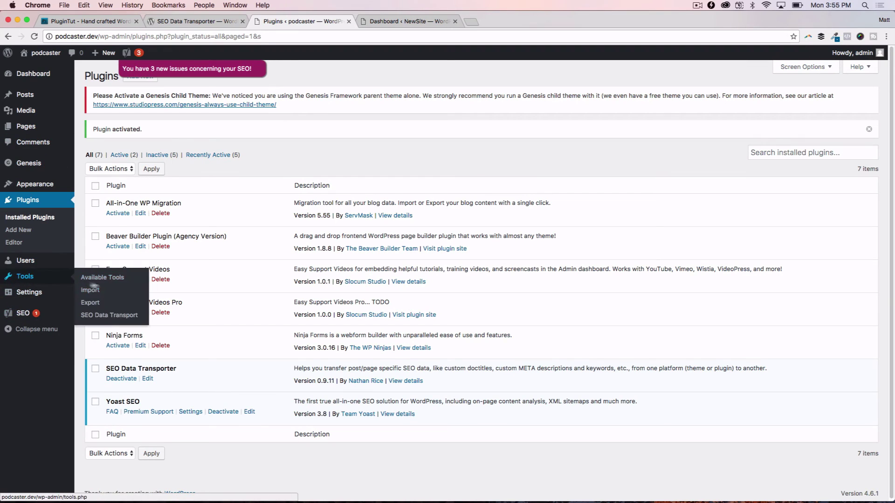
{"action": "left_click", "coordinate": [106, 317]}
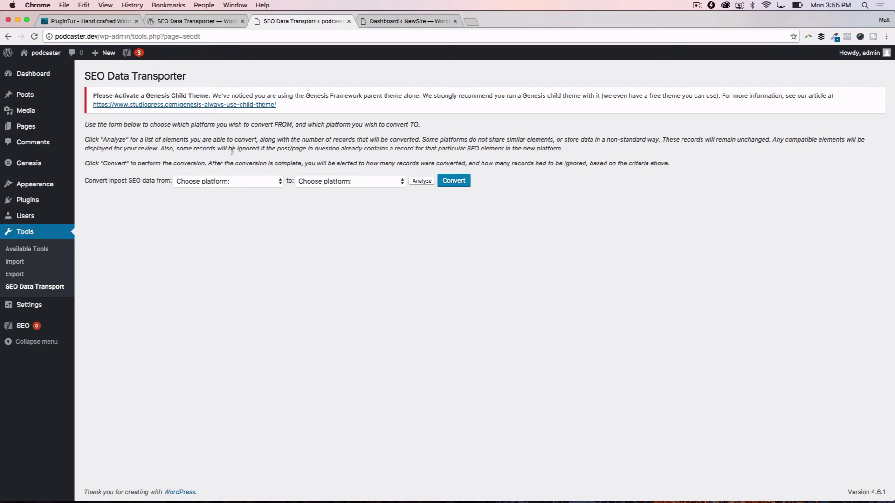
{"action": "left_click", "coordinate": [231, 182]}
{"action": "left_click", "coordinate": [231, 359]}
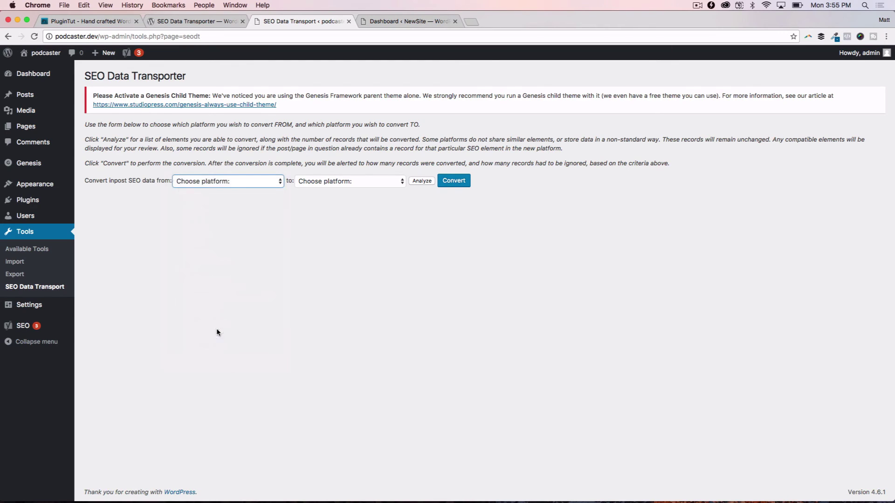
{"action": "left_click", "coordinate": [347, 182]}
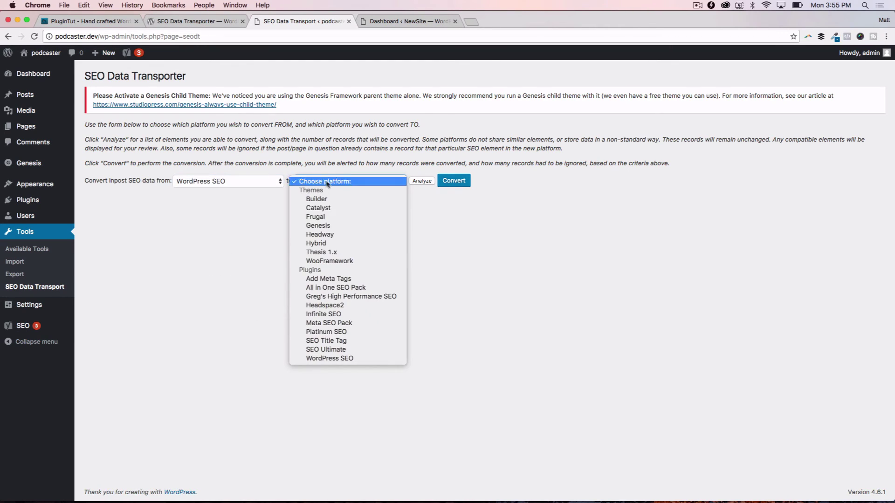
{"action": "left_click", "coordinate": [352, 226]}
{"action": "left_click", "coordinate": [456, 185]}
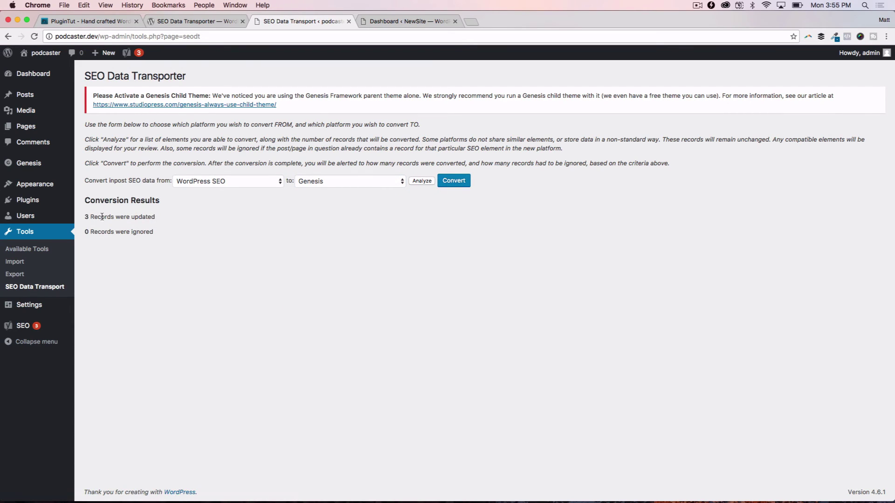
{"action": "mouse_move", "coordinate": [28, 200]}
{"action": "left_click", "coordinate": [126, 202]}
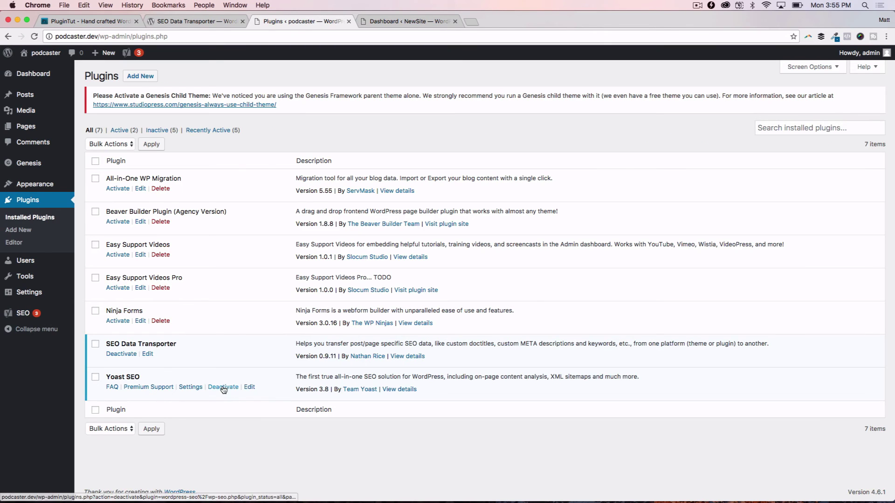
Deactivate Yoast SEO and verify the Home page's Theme SEO title, description and keywords are filled.
{"action": "left_click", "coordinate": [223, 387]}
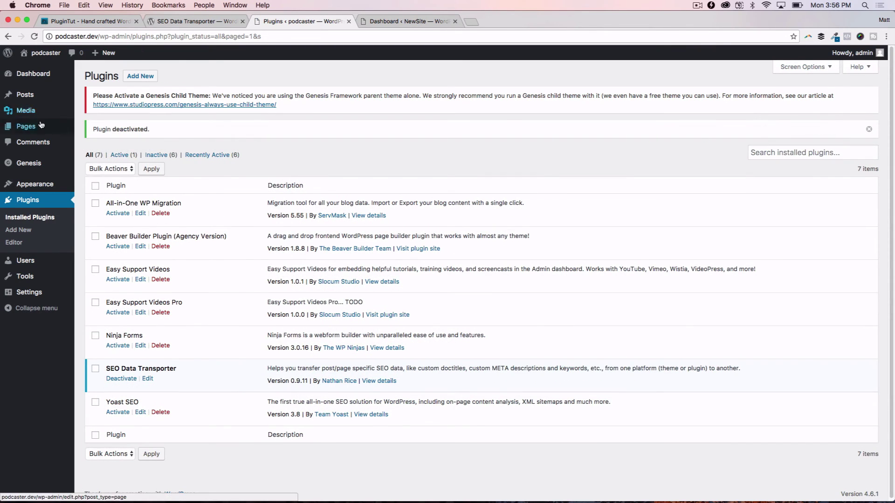
{"action": "mouse_move", "coordinate": [28, 126]}
{"action": "left_click", "coordinate": [94, 124]}
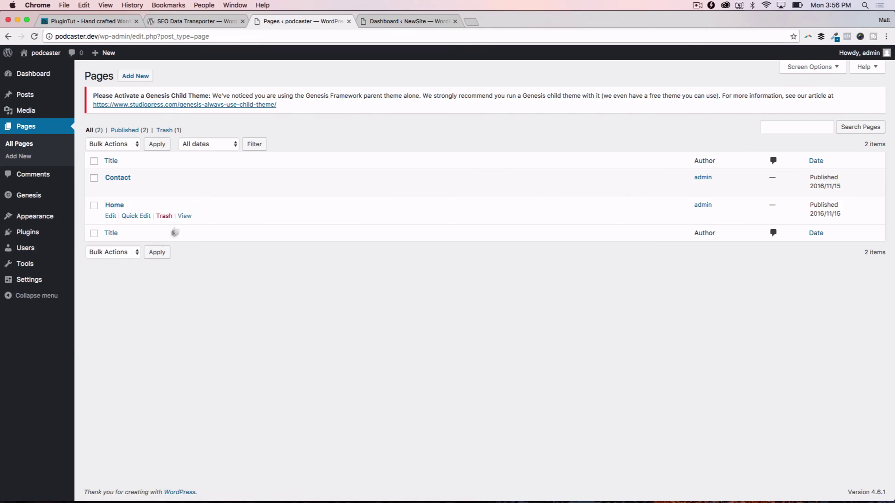
{"action": "left_click", "coordinate": [110, 216]}
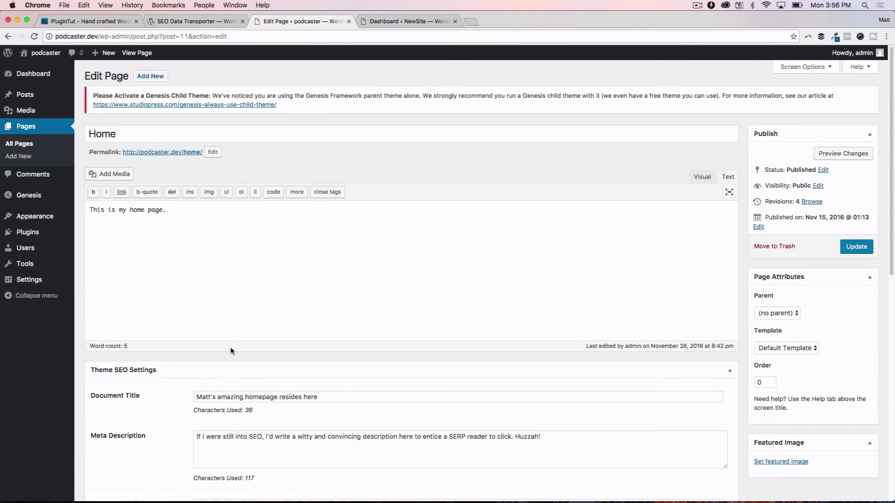
{"action": "scroll", "coordinate": [230, 352], "scroll_direction": "down", "scroll_amount": 3}
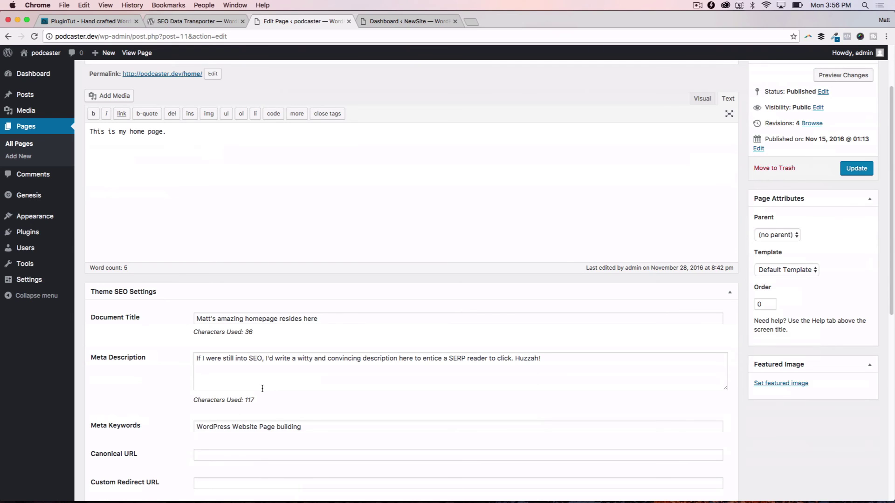
Switch to the SEO Data Transporter page in the WordPress.org Plugin Directory.
{"action": "left_click", "coordinate": [217, 22]}
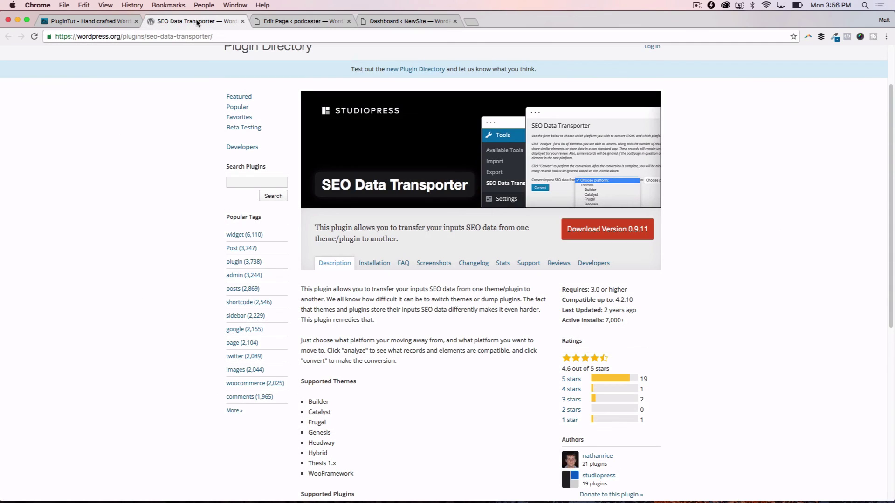